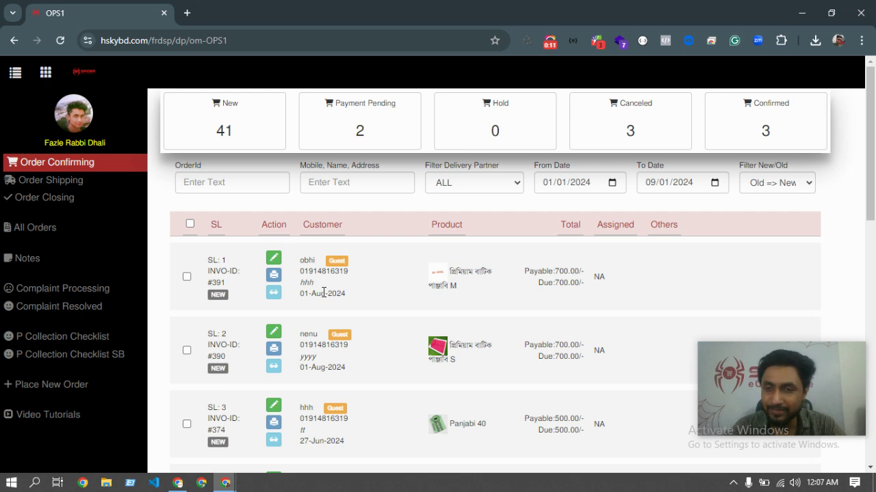
Step: Open the Premium Shirt XXL order from the new orders for editing and choose Confirmed as its invoice status
scroll(318, 292, "down", 6)
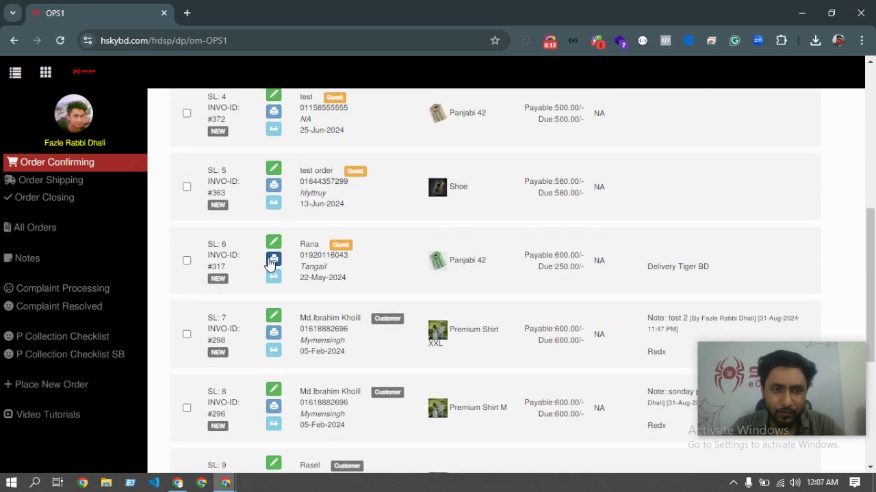
left_click(273, 254)
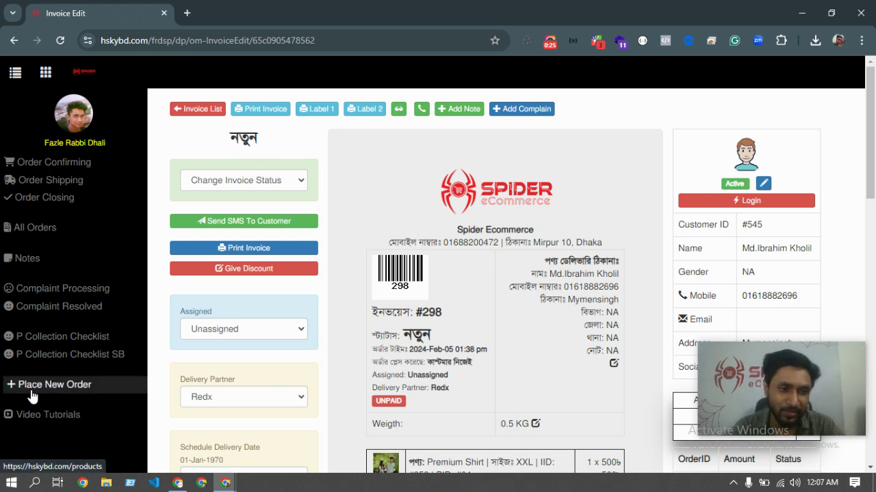
left_click(280, 186)
left_click(291, 181)
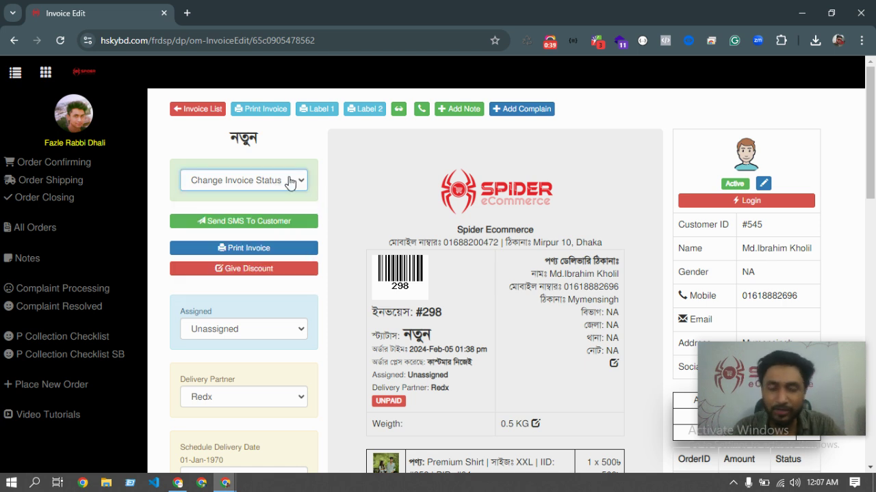
left_click(291, 182)
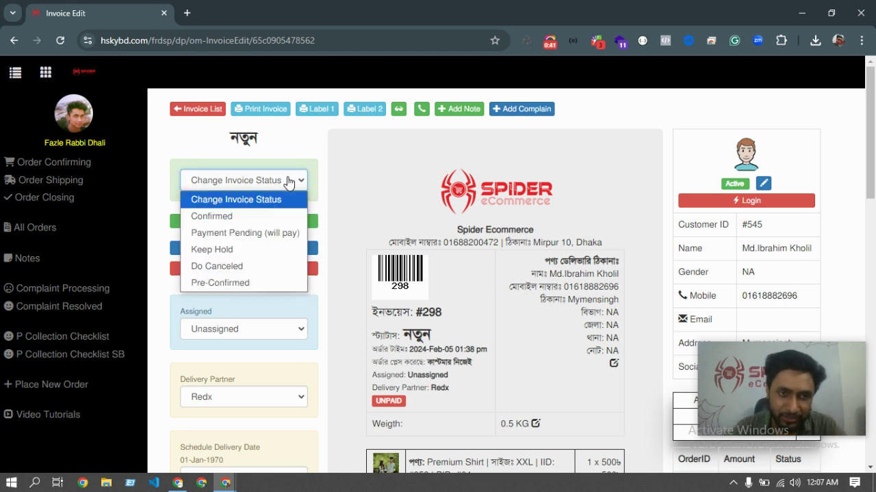
left_click(289, 182)
left_click(289, 182)
left_click(244, 222)
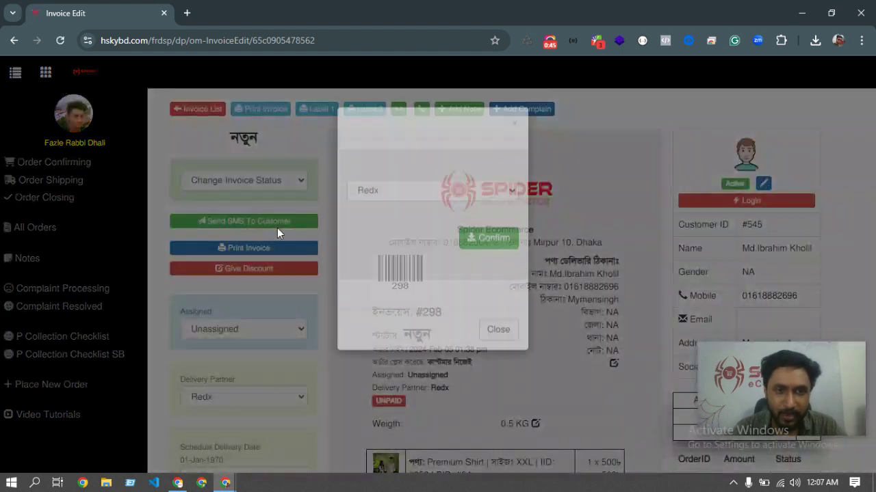
Step: Assign Steadfast as the delivery partner and confirm the order
left_click(397, 229)
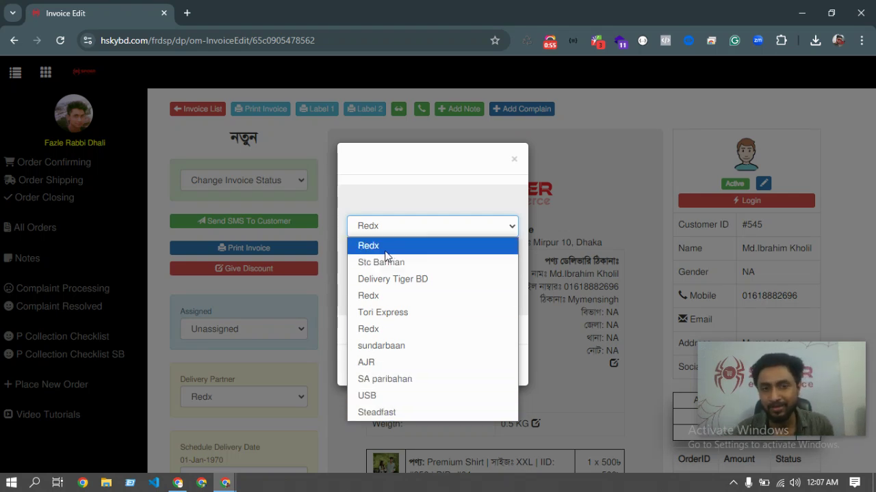
left_click(377, 413)
left_click(492, 274)
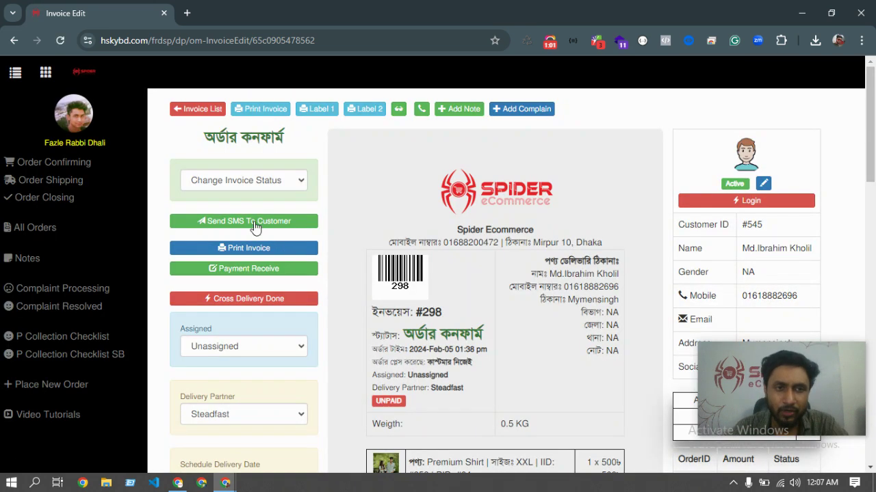
Step: Mark the confirmed order as Cross Delivery Done and check its delivery status heading
left_click(252, 311)
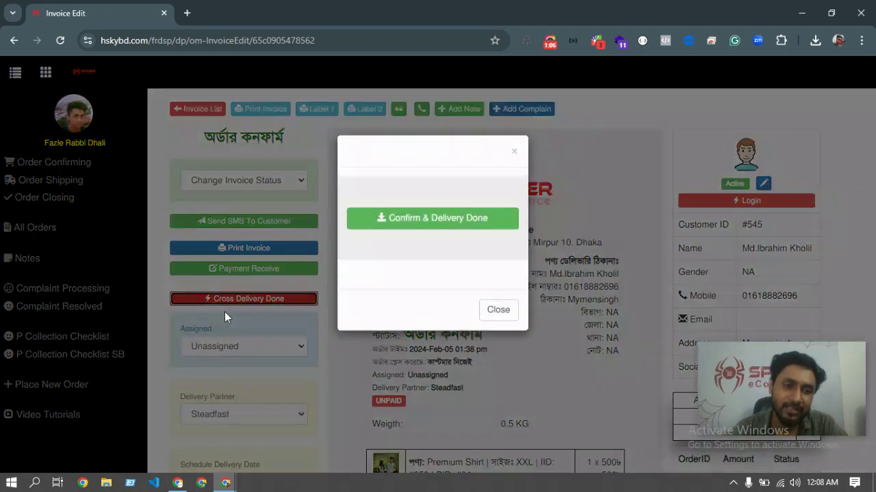
left_click(459, 234)
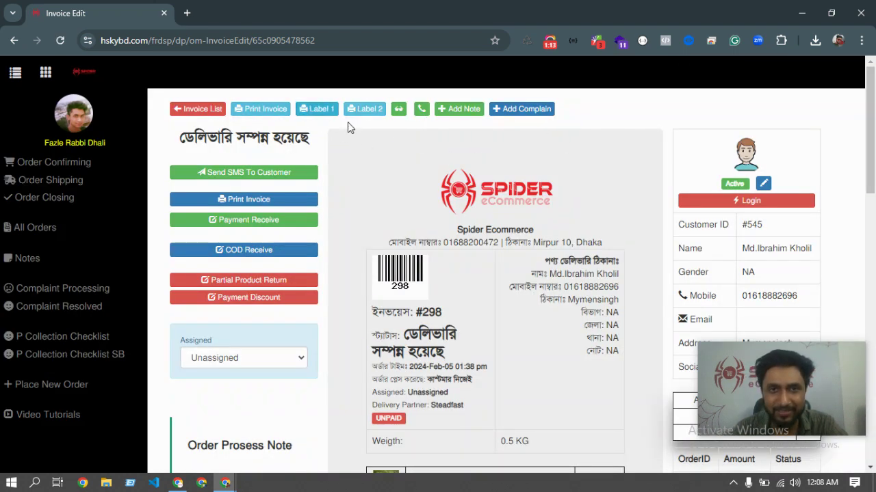
left_click_drag(195, 138, 326, 140)
Step: Open the Order Closing list and show its delivered orders
left_click(95, 205)
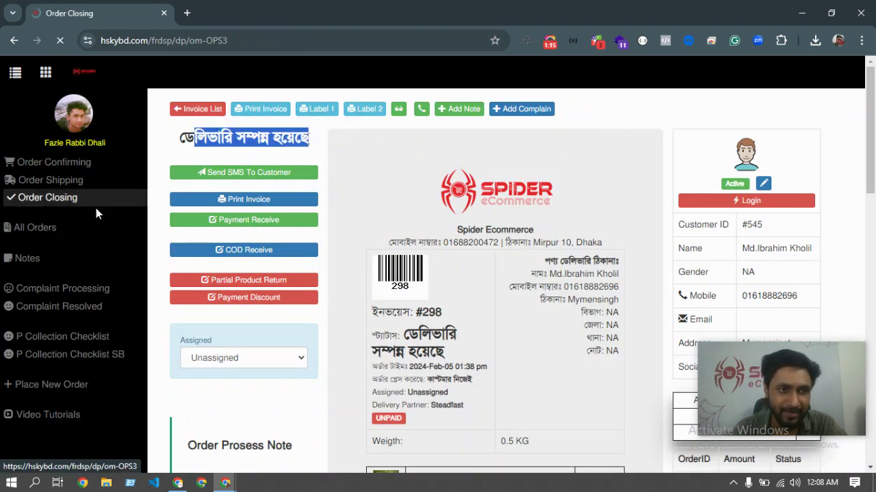
left_click(732, 141)
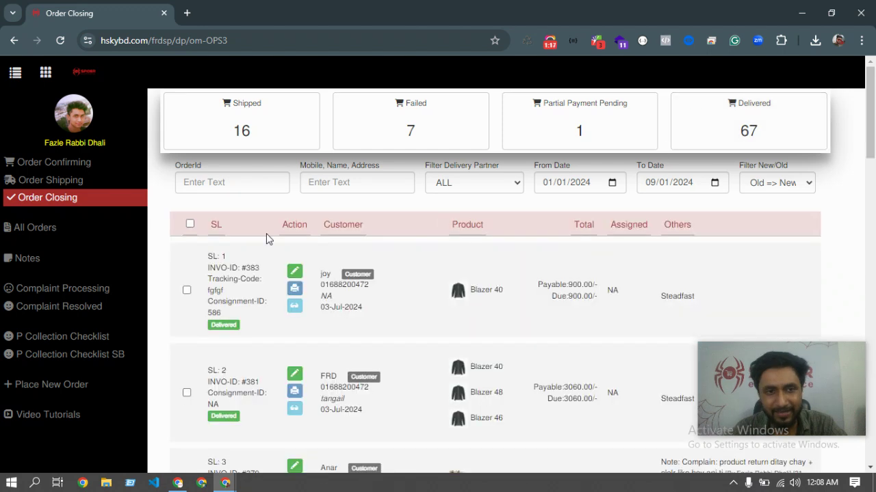
Step: Return to the Order Confirming list and look over the remaining new orders
left_click(49, 164)
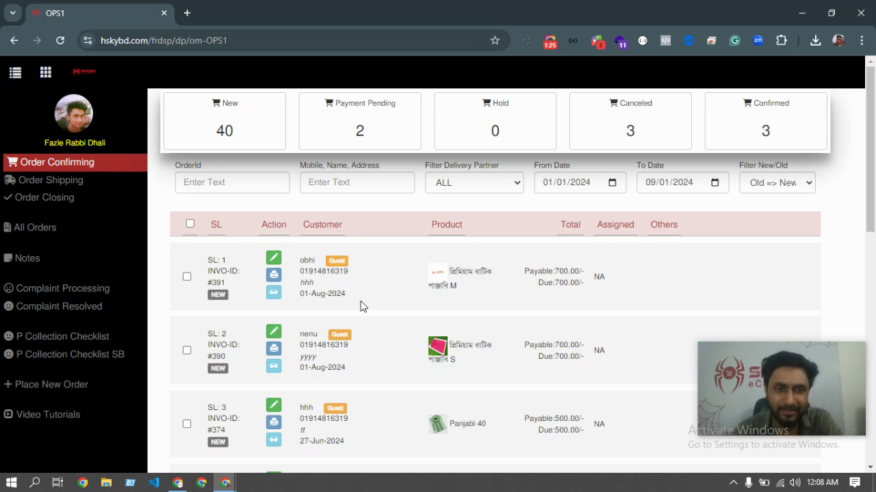
scroll(260, 297, "down", 2)
scroll(324, 264, "up", 1)
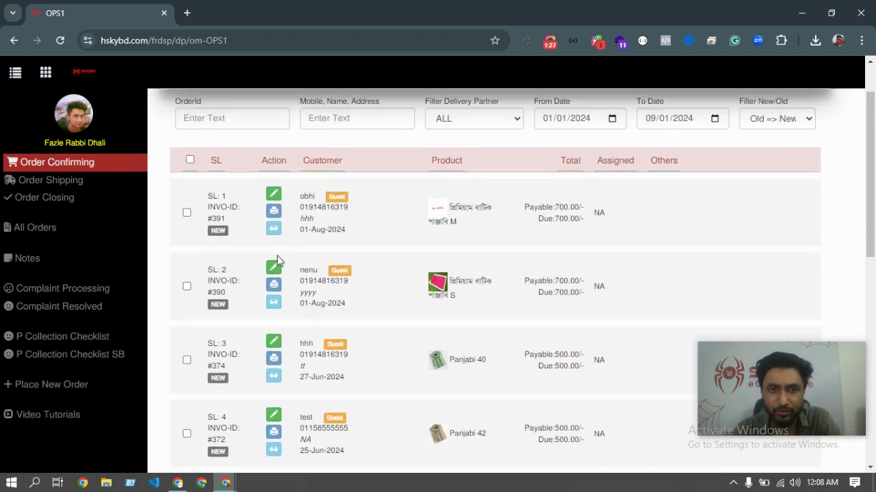
scroll(277, 261, "up", 1)
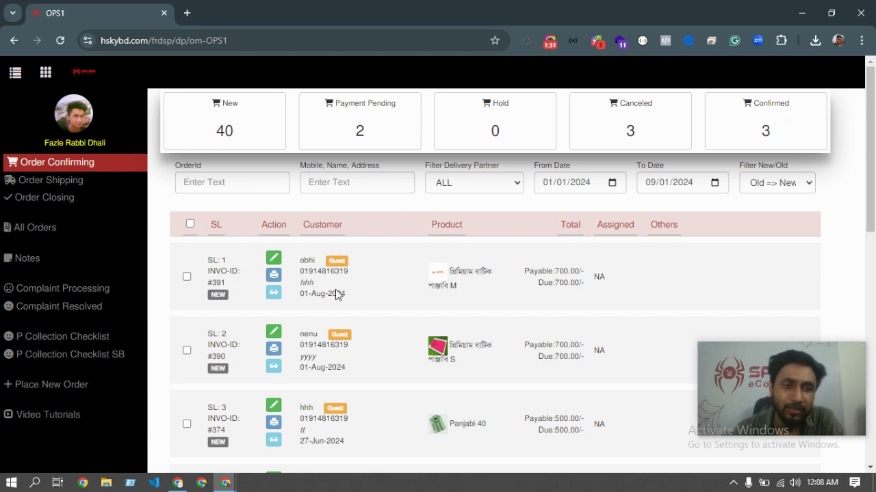
left_click(545, 48)
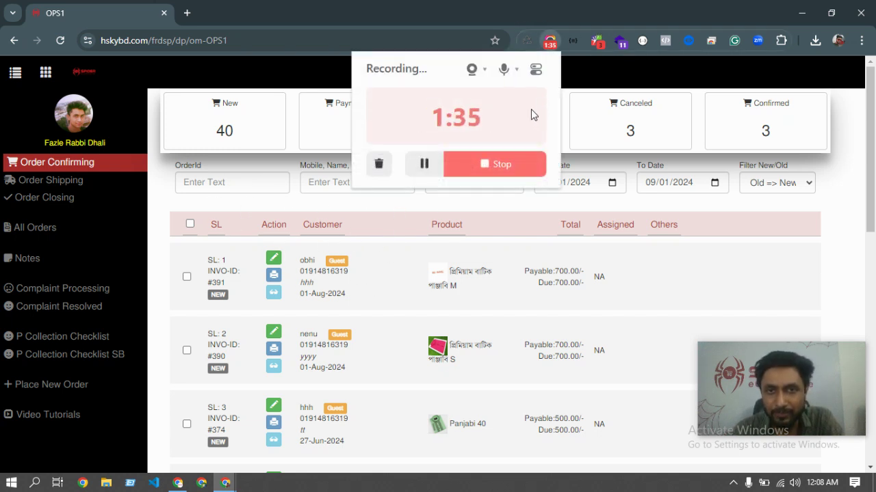
left_click(476, 220)
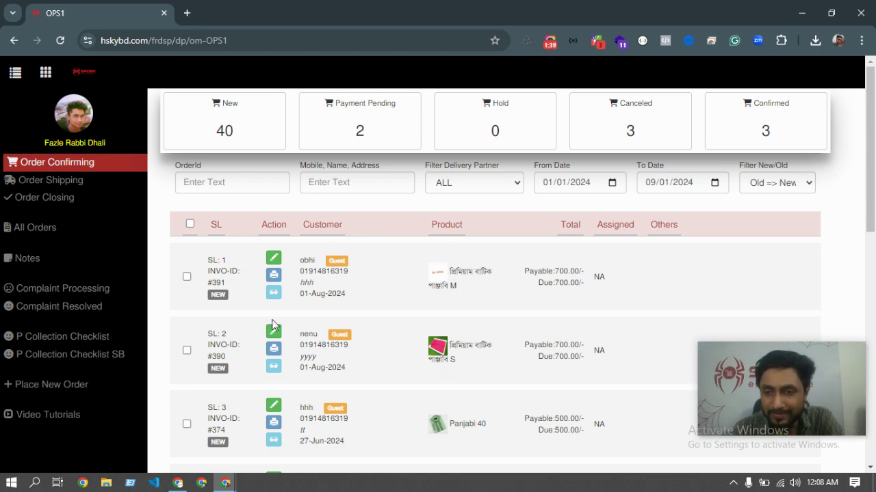
scroll(284, 319, "down", 5)
scroll(67, 200, "up", 2)
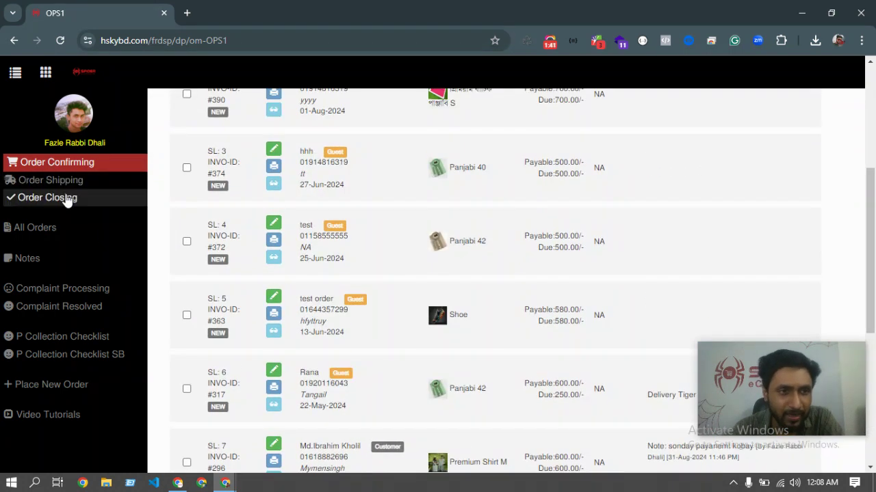
Step: Open the third delivered order in the Order Closing list for editing
left_click(67, 199)
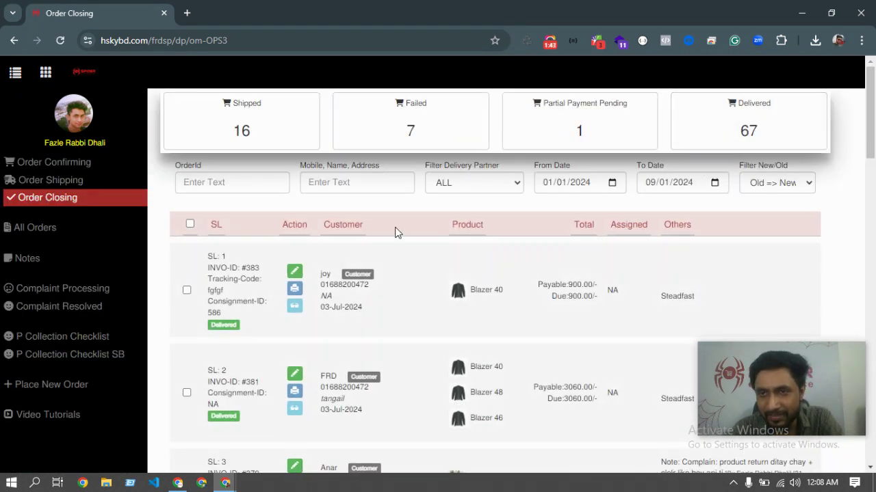
scroll(481, 290, "down", 3)
left_click(295, 287)
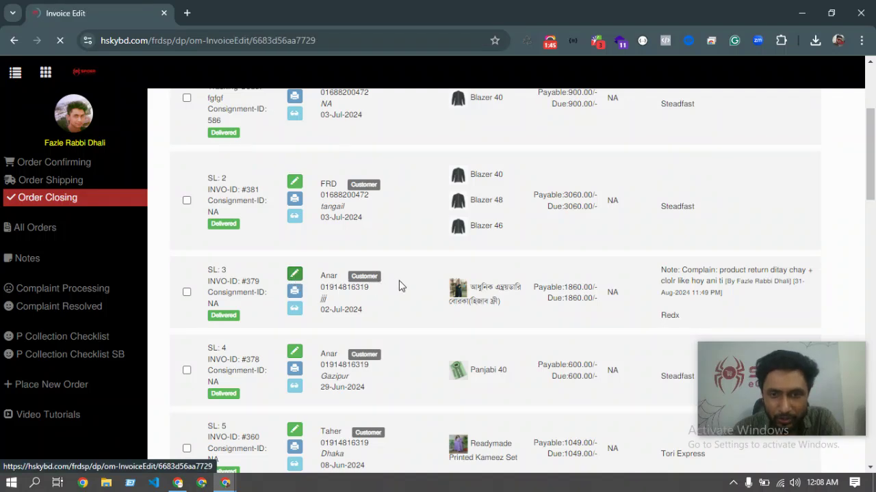
Step: Examine the delivered invoice's condition amount, status and available payment and return actions
scroll(646, 289, "down", 4)
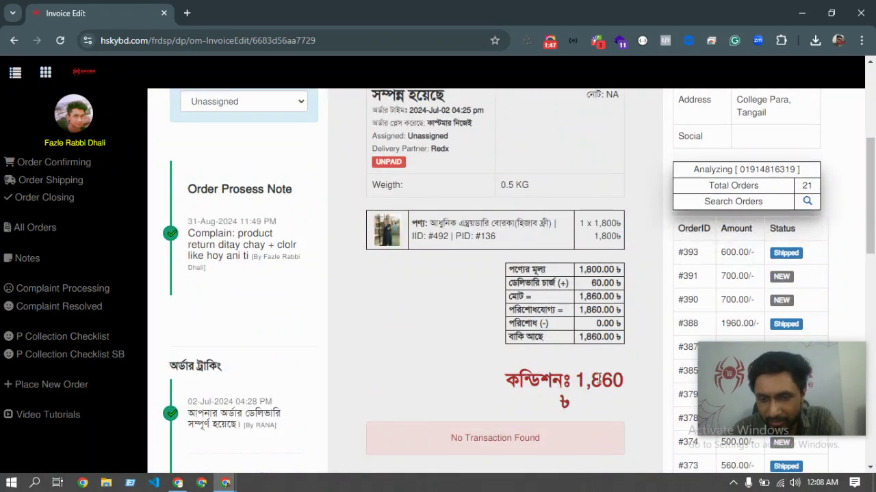
left_click_drag(576, 381, 623, 382)
scroll(459, 312, "up", 4)
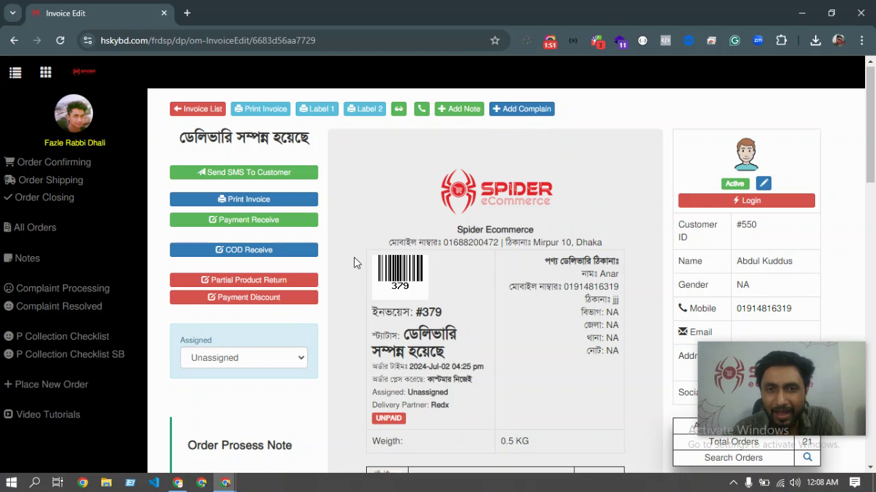
scroll(349, 263, "down", 1)
scroll(287, 281, "up", 1)
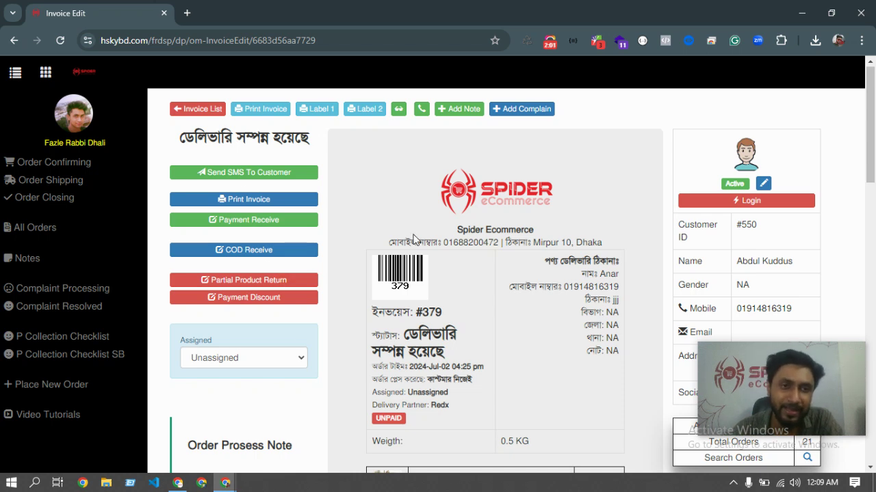
scroll(434, 306, "down", 1)
scroll(384, 270, "up", 1)
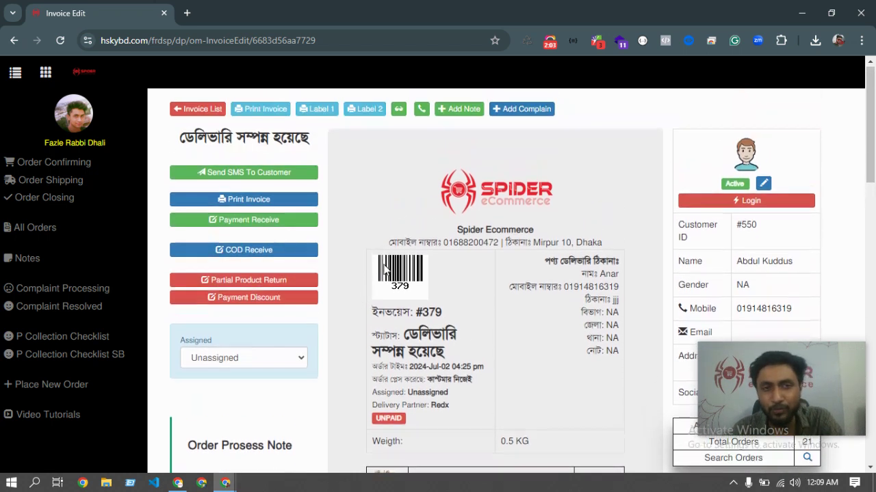
scroll(236, 254, "down", 1)
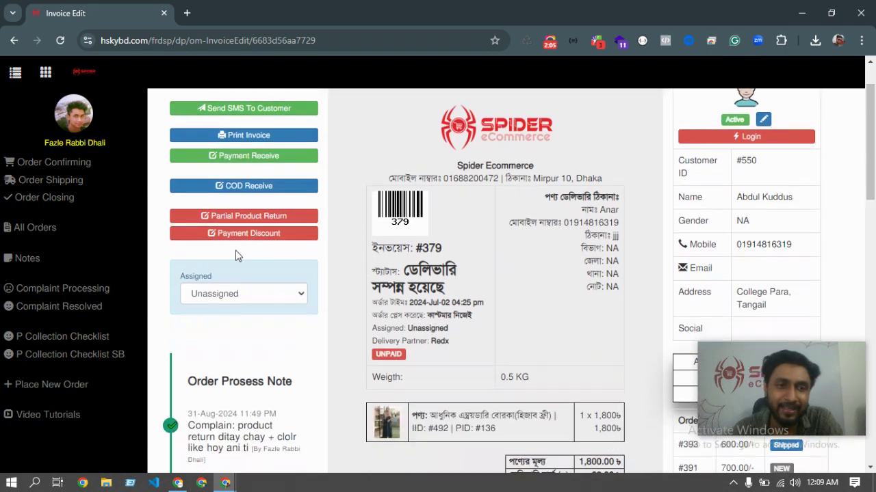
scroll(267, 253, "up", 1)
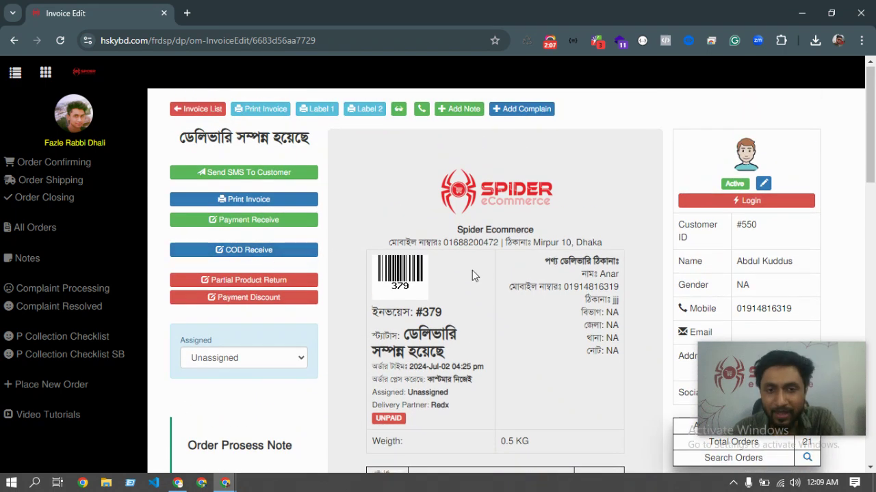
Step: Review the invoice's paid, due and condition amounts against its delivery status
scroll(460, 272, "down", 4)
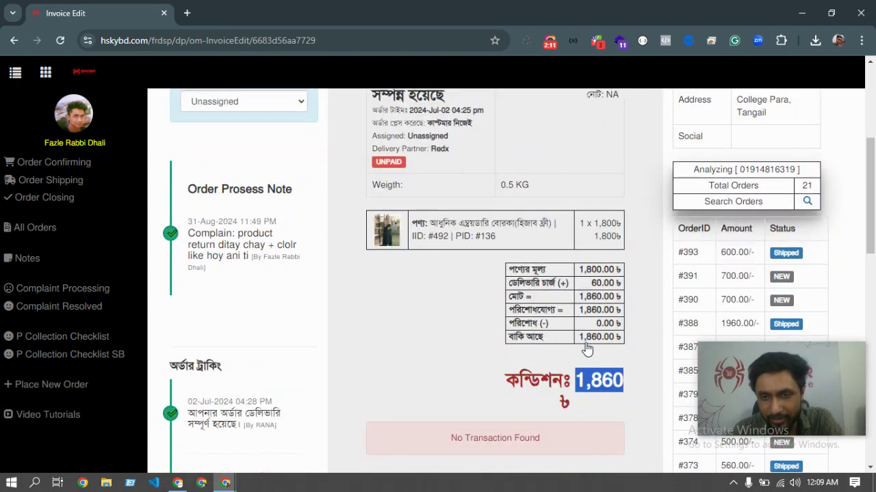
left_click(589, 380)
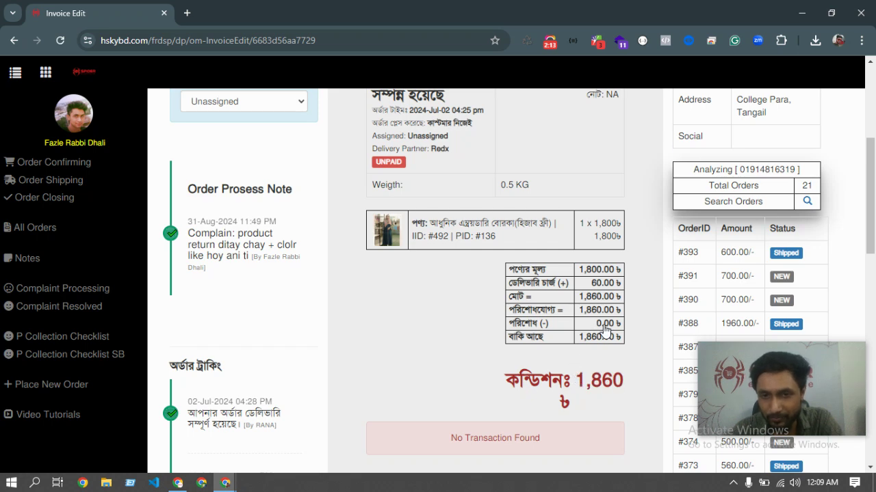
left_click_drag(576, 380, 622, 380)
left_click(618, 381)
double_click(619, 381)
left_click(620, 381)
double_click(620, 380)
left_click(621, 381)
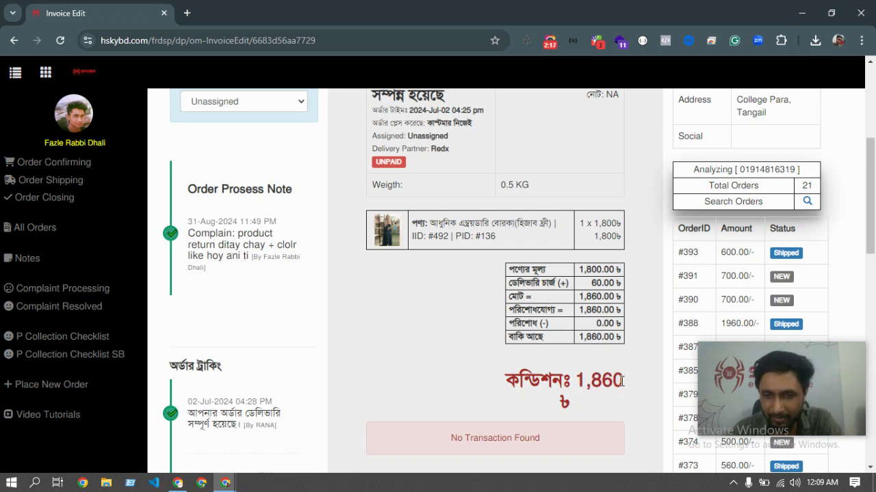
scroll(376, 289, "up", 5)
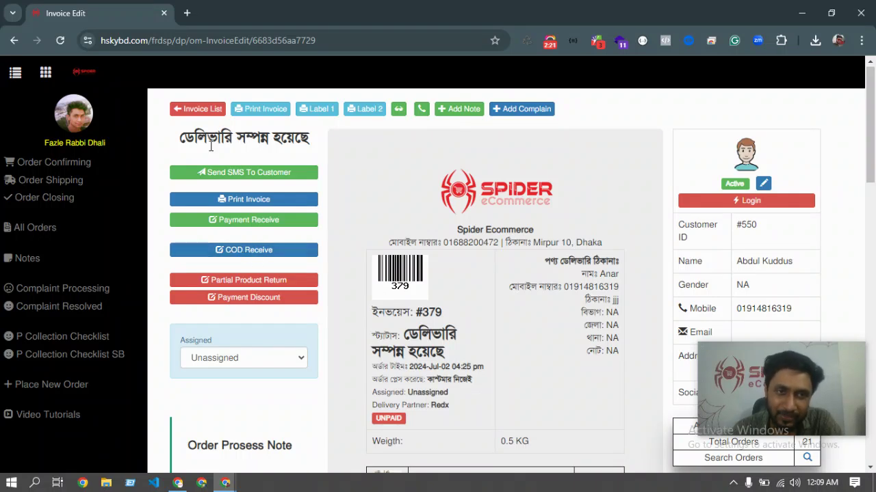
left_click_drag(208, 141, 273, 141)
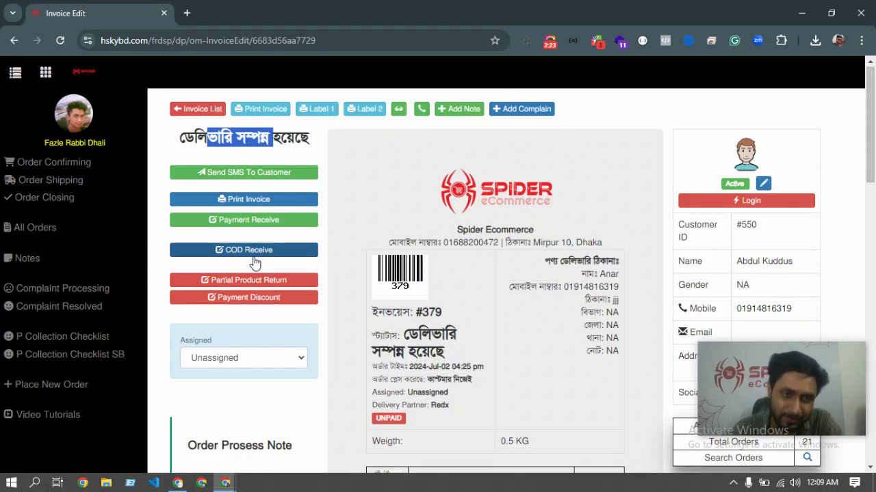
Step: Record the delivered invoice's COD payment of 1860.00, leaving the transaction ID and note blank, and acknowledge the confirmation
left_click(250, 253)
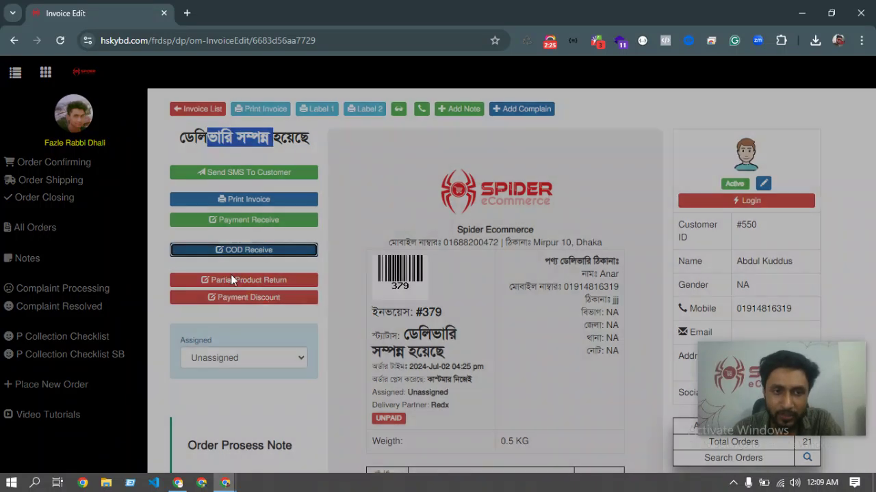
left_click(402, 266)
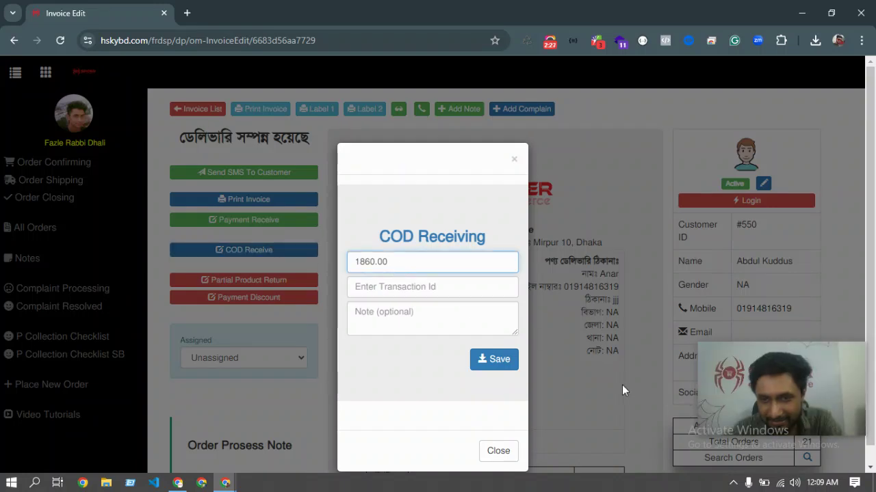
double_click(404, 264)
left_click(431, 262)
left_click_drag(431, 261, 304, 259)
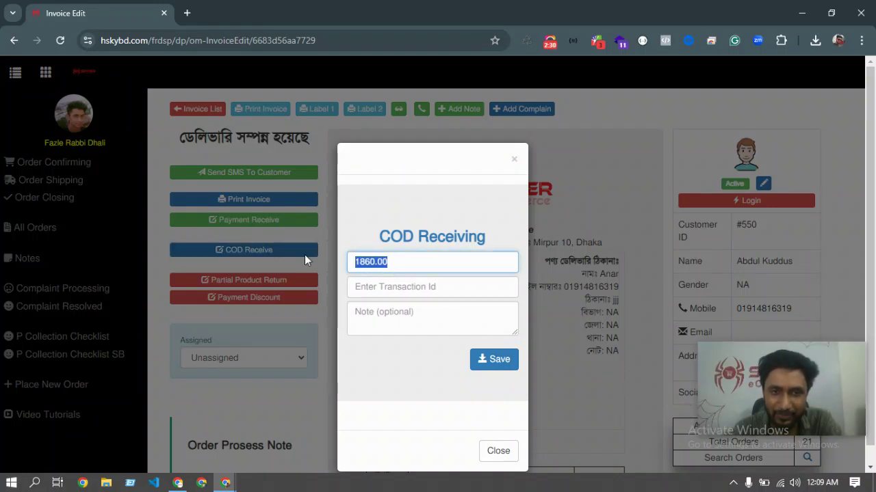
left_click(378, 293)
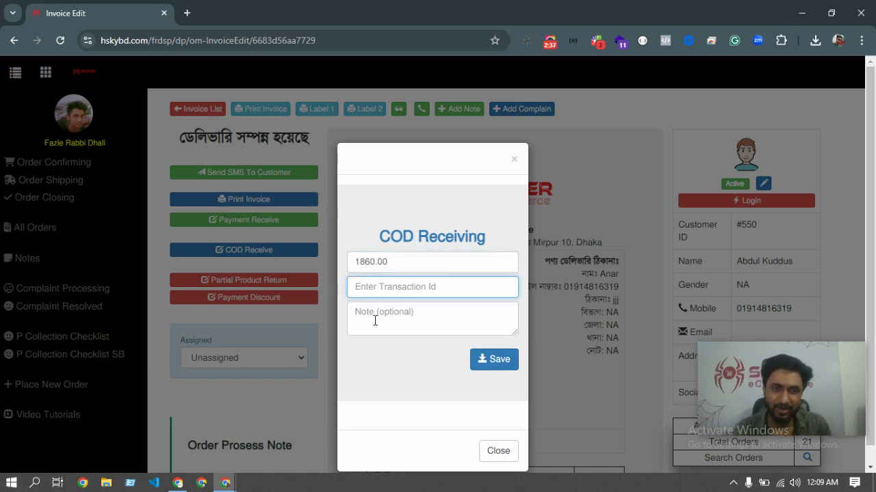
left_click_drag(416, 258, 358, 260)
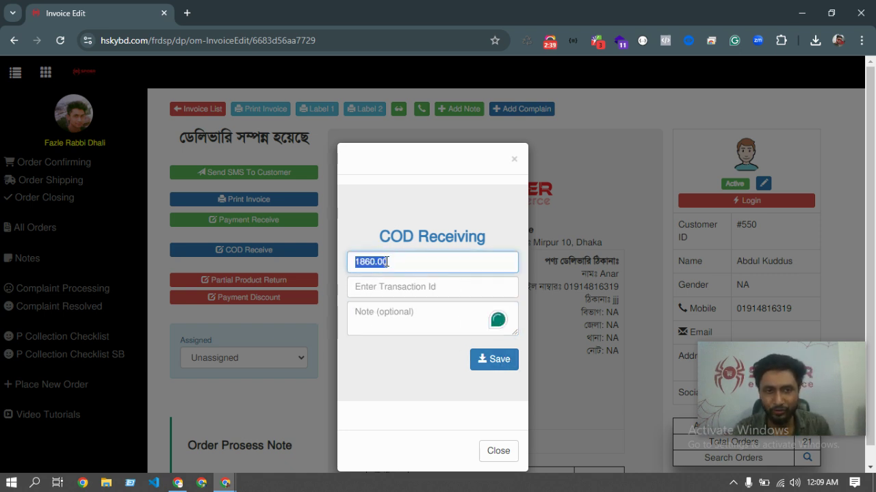
left_click(397, 263)
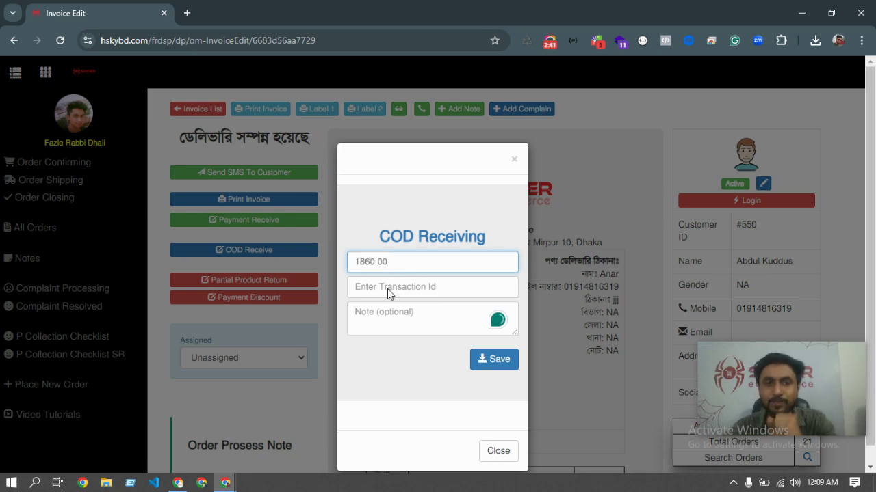
left_click(487, 361)
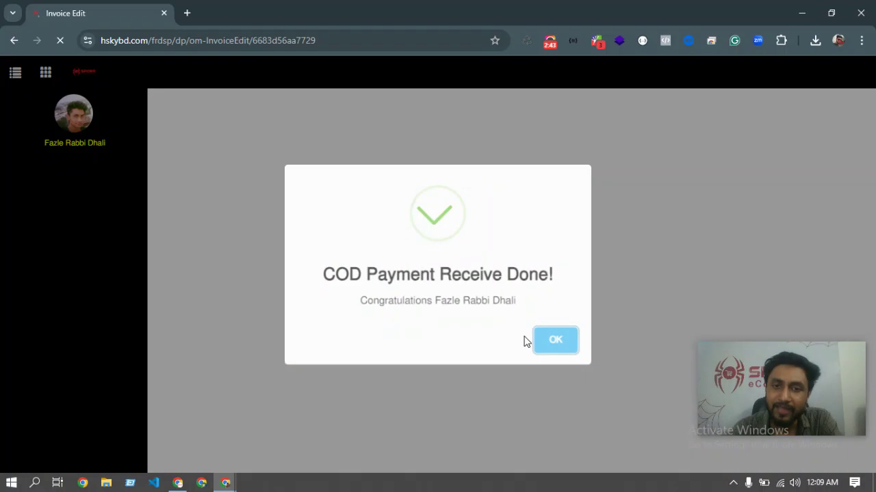
left_click(546, 338)
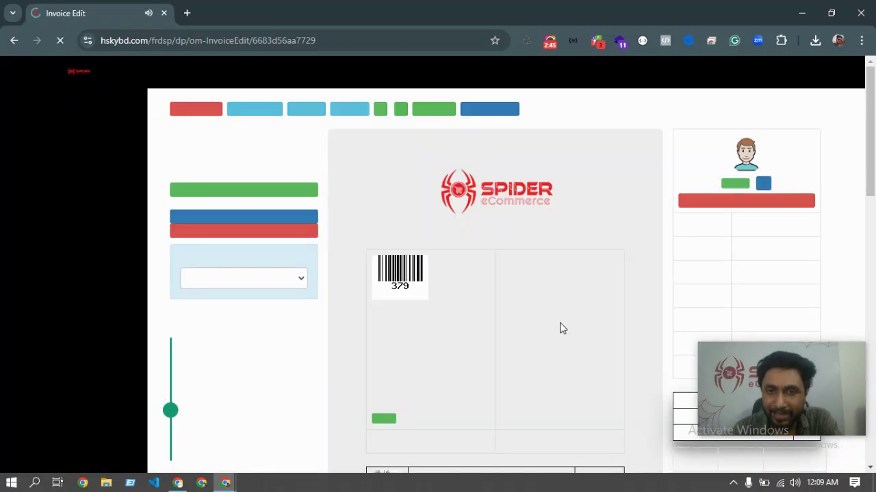
Step: Examine the invoice's payment status, paid and due amounts, and the full COD transaction row including bank account and amount
scroll(527, 315, "down", 4)
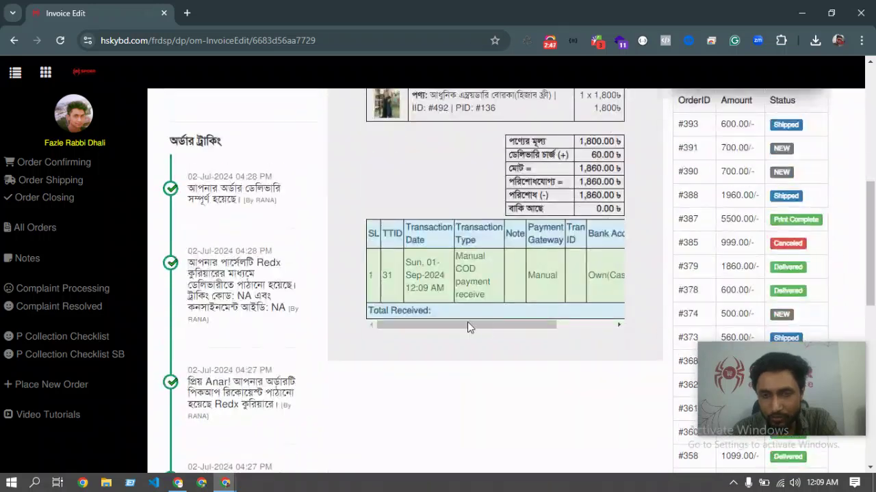
left_click_drag(496, 324, 575, 326)
scroll(578, 315, "up", 3)
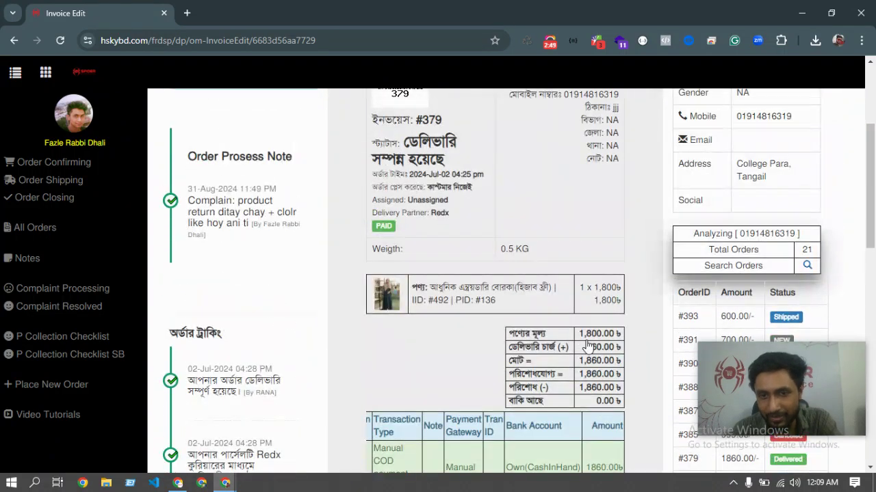
scroll(589, 287, "down", 2)
left_click_drag(507, 260, 622, 268)
left_click(622, 268)
scroll(479, 273, "up", 3)
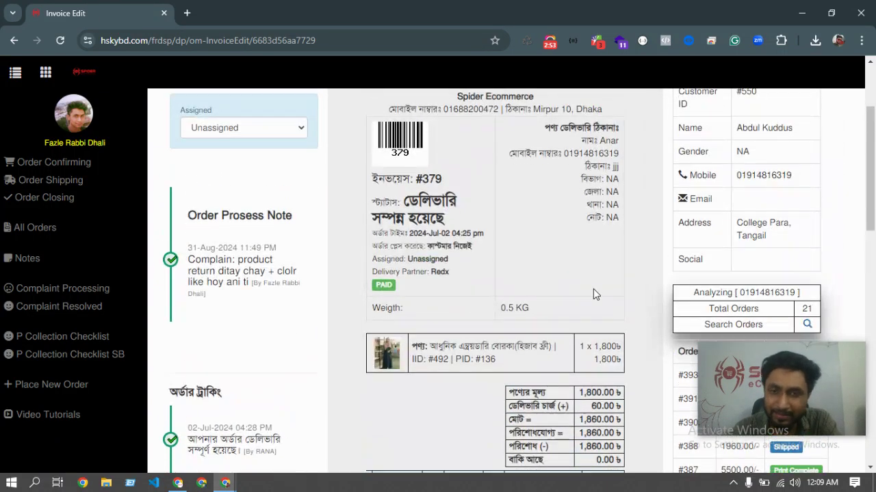
scroll(572, 282, "down", 2)
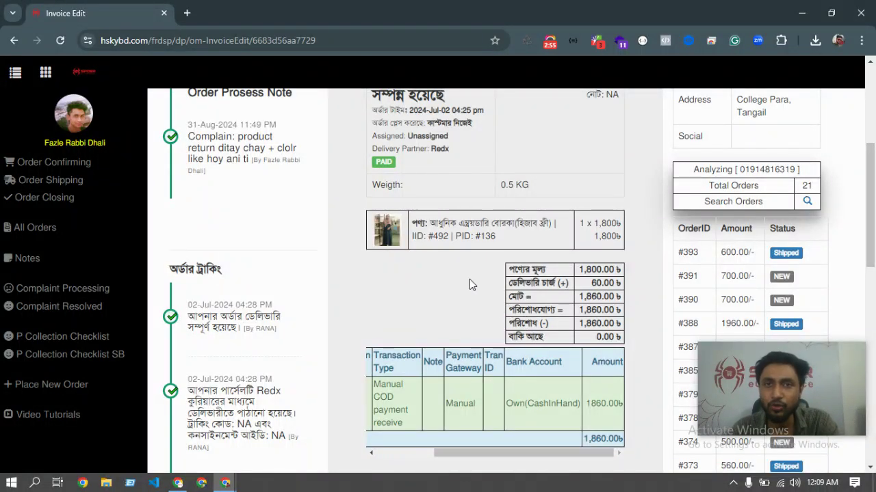
scroll(466, 279, "up", 4)
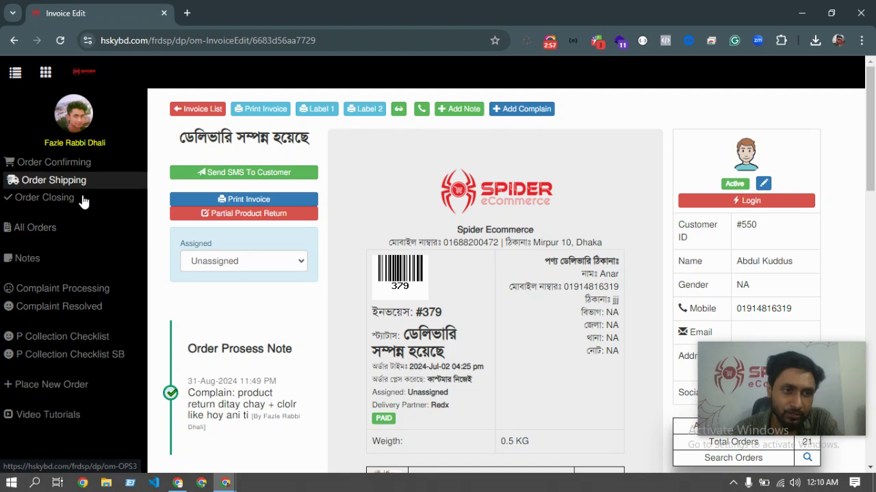
Step: Open the delivered T-shirt Woman order from the Order Closing list and examine its totals and recorded COD transaction
left_click(44, 197)
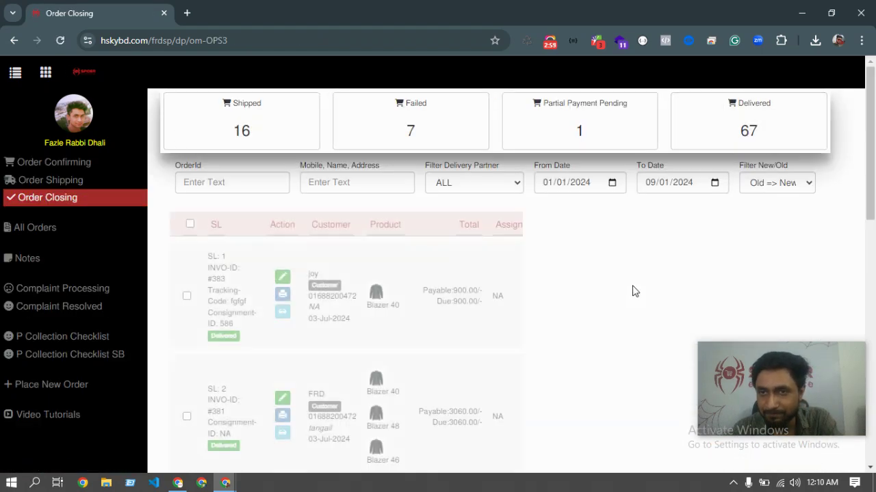
scroll(481, 318, "down", 8)
scroll(403, 323, "down", 3)
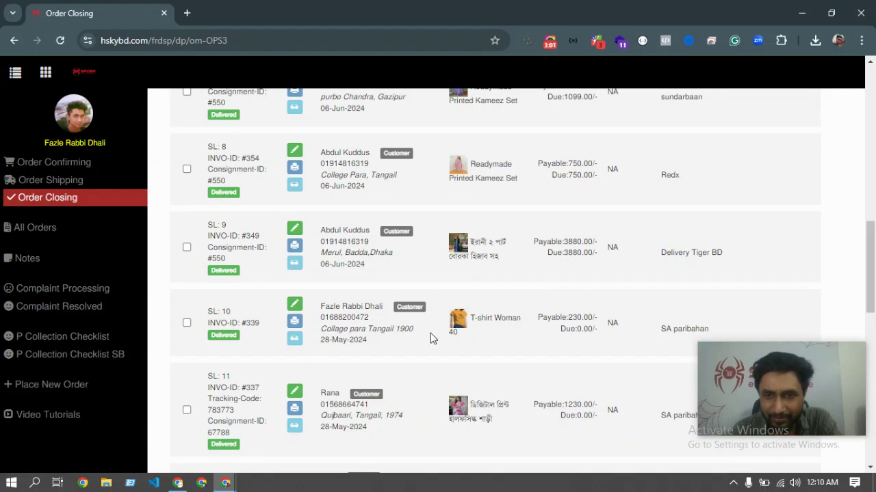
scroll(430, 338, "down", 2)
left_click(294, 176)
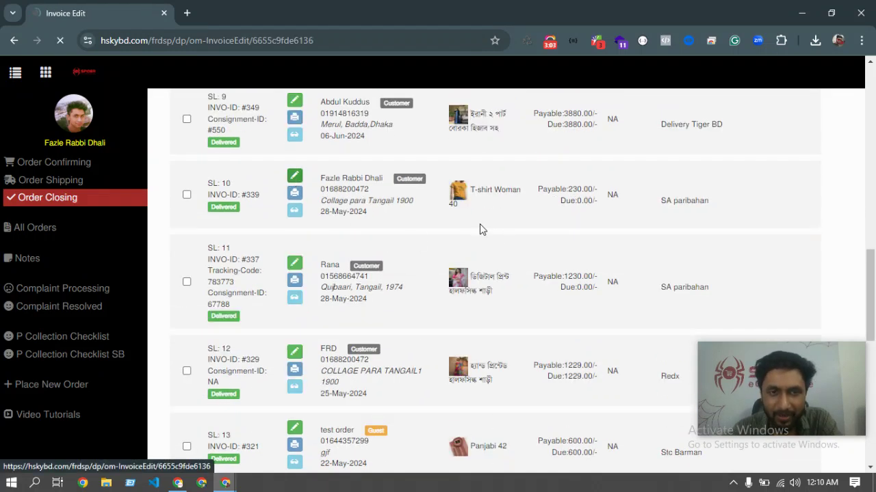
scroll(467, 308, "down", 2)
scroll(467, 305, "down", 4)
scroll(526, 328, "up", 1)
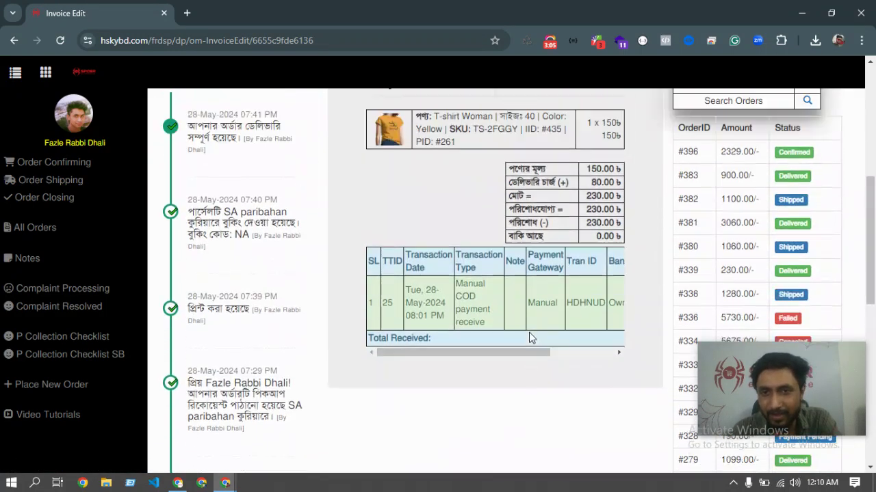
scroll(527, 335, "up", 1)
scroll(528, 335, "down", 1)
Step: Open the shipped Readymade Printed Kameez Set order assigned to SA paribahan from Order Closing and review its payment amounts
left_click(77, 197)
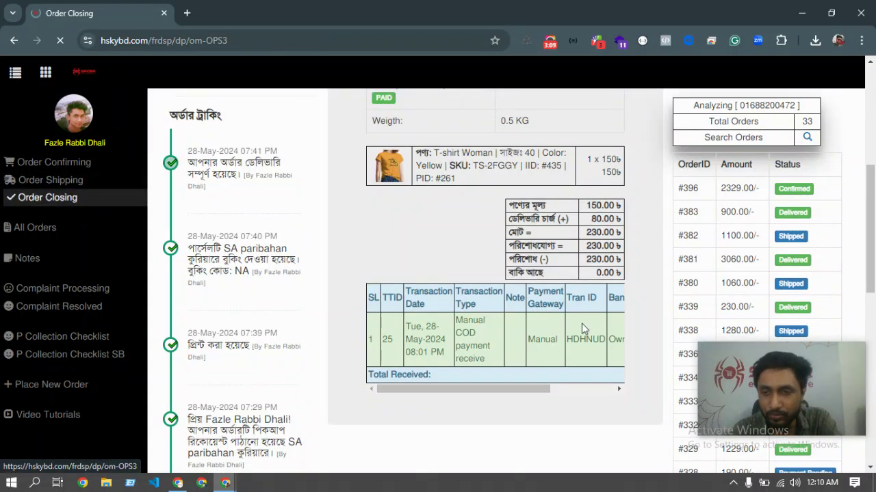
scroll(539, 318, "down", 3)
scroll(540, 325, "down", 6)
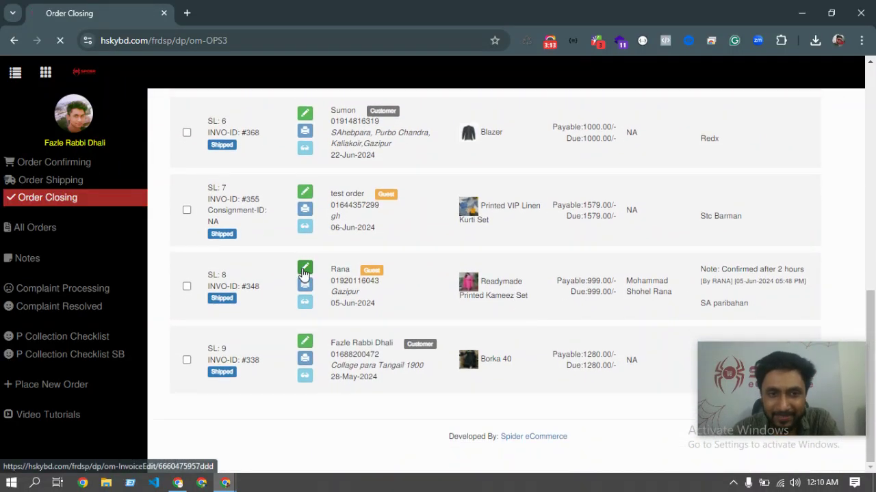
left_click(304, 268)
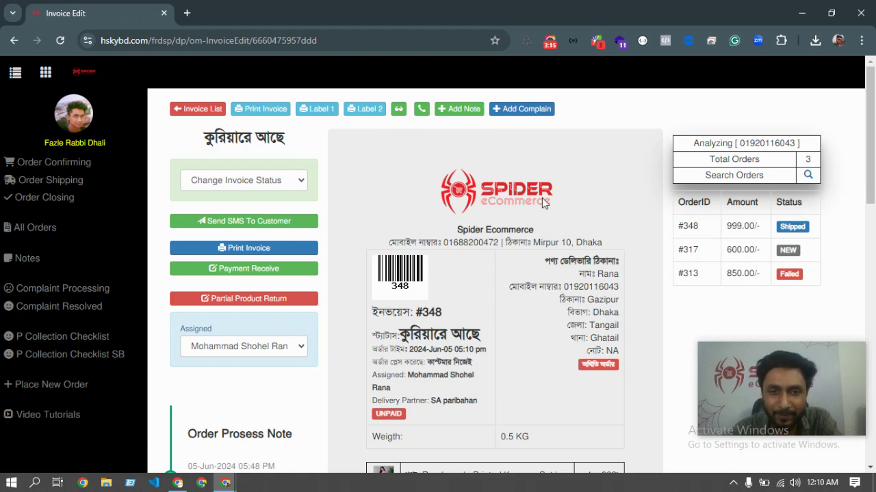
scroll(485, 335, "down", 6)
scroll(565, 329, "up", 3)
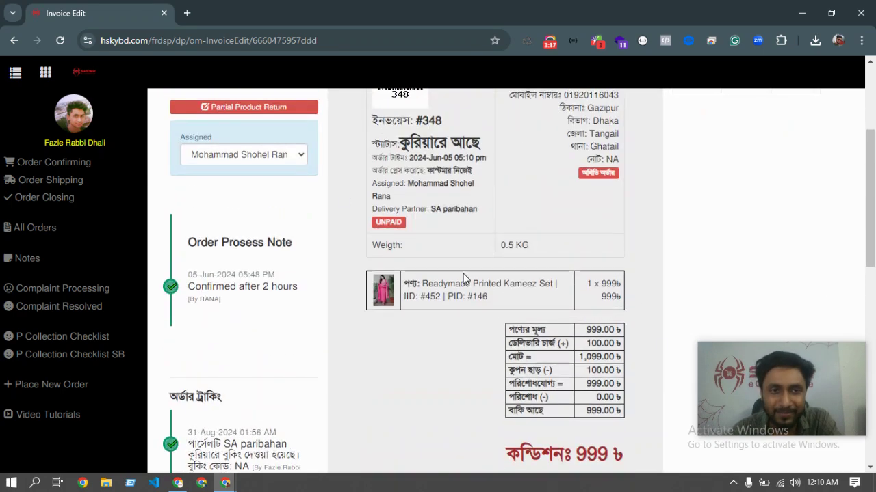
scroll(464, 277, "up", 3)
Step: View the shipped order's Payment Receiving form with its amount, transaction ID and note fields, and dismiss it without saving
left_click(266, 273)
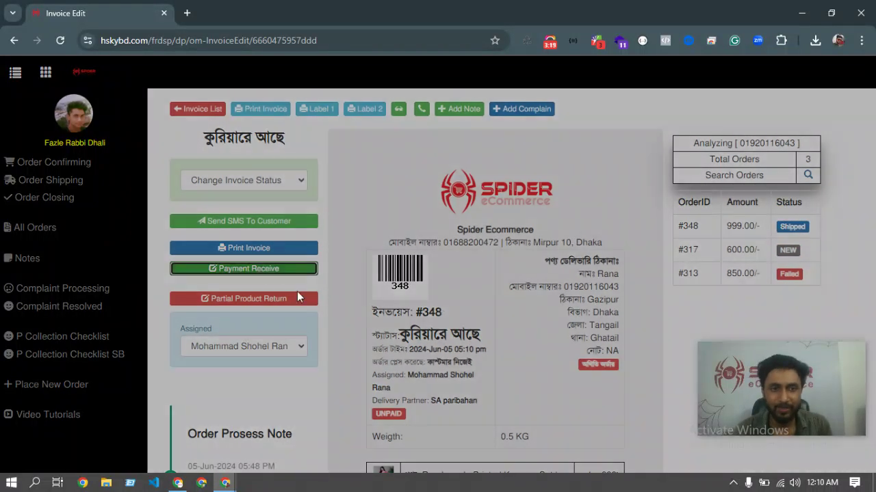
left_click(408, 264)
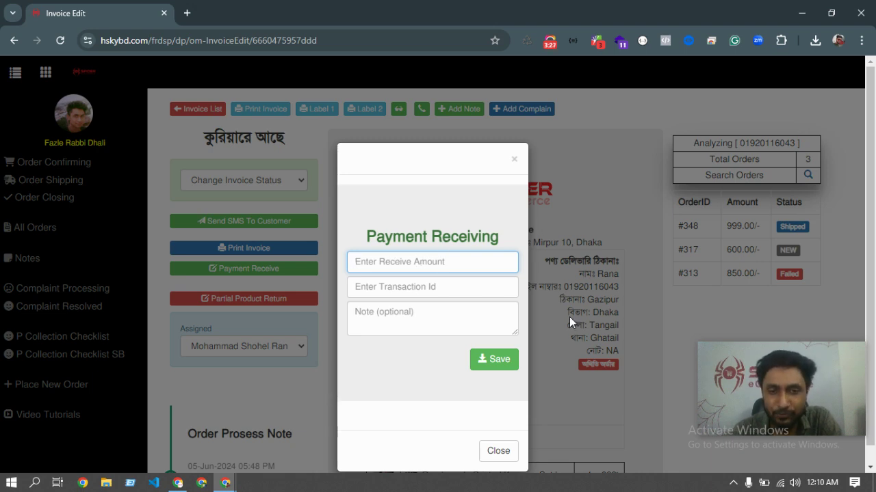
left_click(394, 268)
left_click(374, 241)
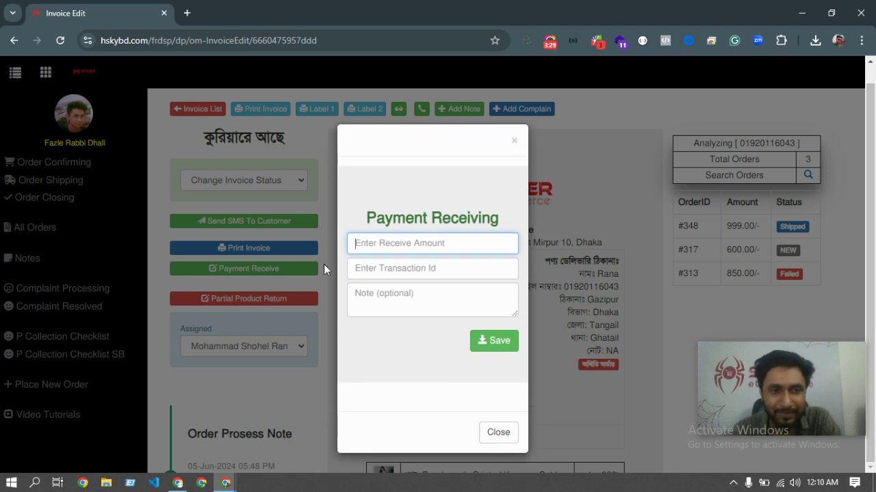
left_click(296, 310)
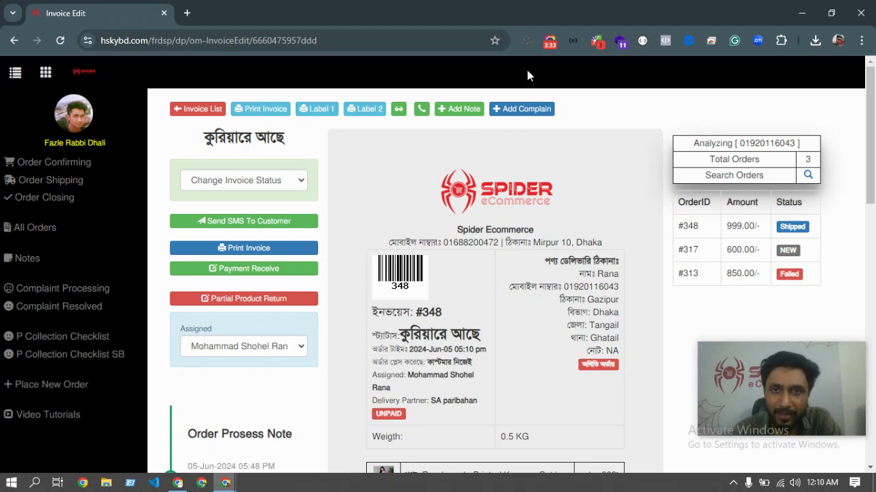
Step: Open the first new order in the Order Confirming list for editing and look over its invoice details
left_click(61, 164)
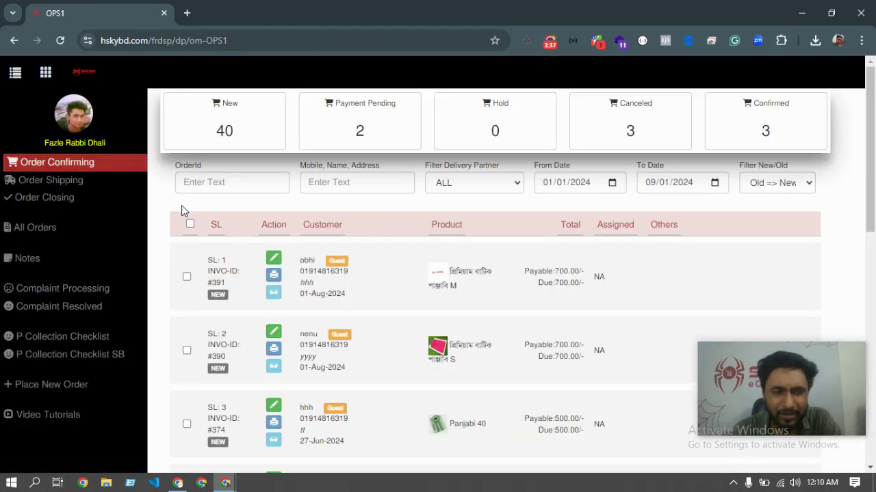
scroll(283, 242, "down", 1)
left_click(274, 194)
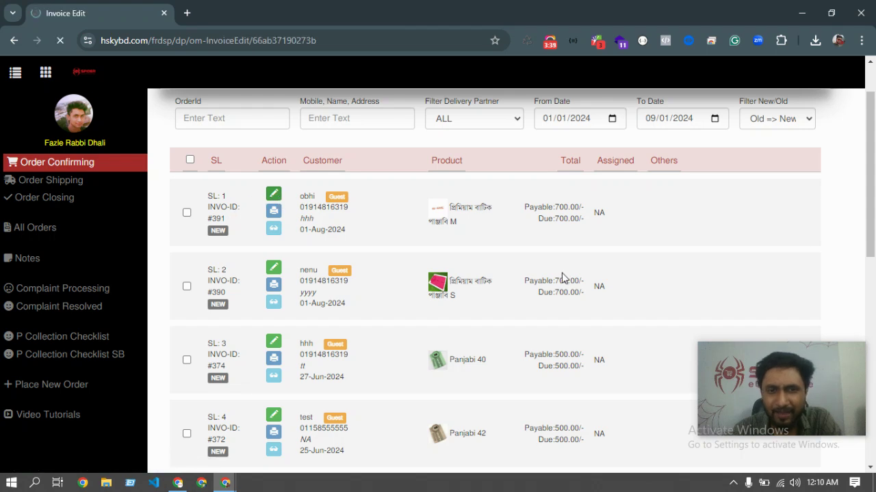
scroll(562, 277, "down", 5)
scroll(438, 240, "up", 5)
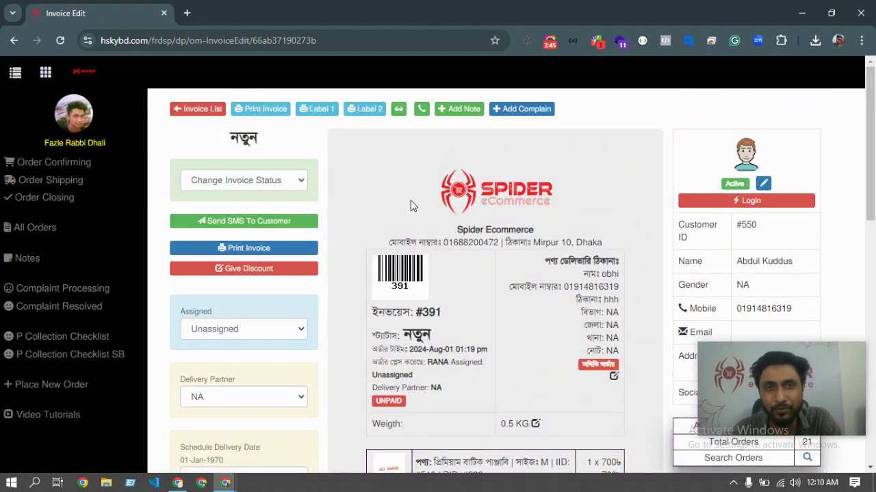
scroll(408, 201, "down", 15)
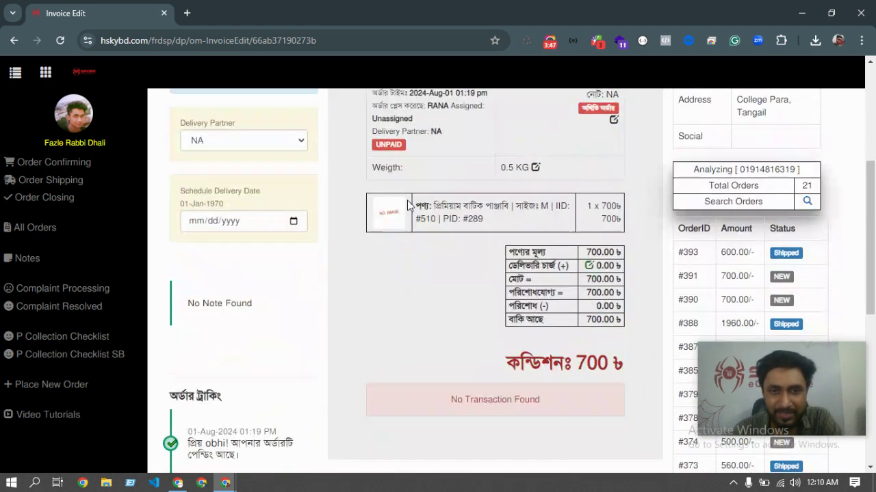
scroll(420, 324, "up", 15)
Step: Delete the opened new order, ticking the "I am sure!" confirmation for the deletion
scroll(522, 174, "down", 15)
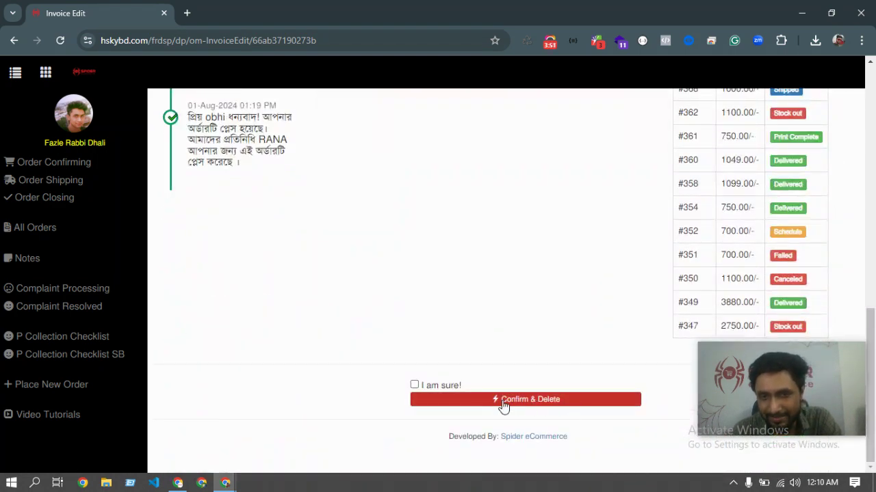
left_click(415, 395)
left_click(414, 385)
left_click(437, 399)
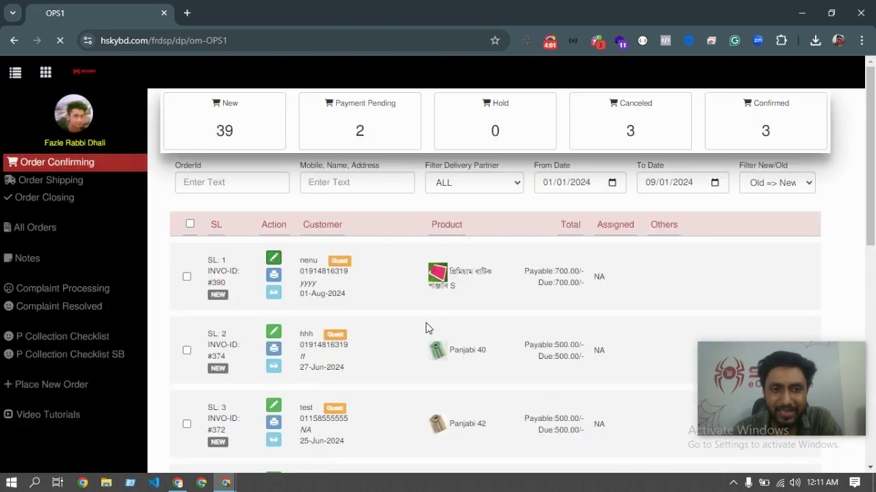
Step: Open the first remaining new order and examine its "I am sure!" deletion safeguard and invoice header
left_click(273, 259)
scroll(540, 338, "down", 15)
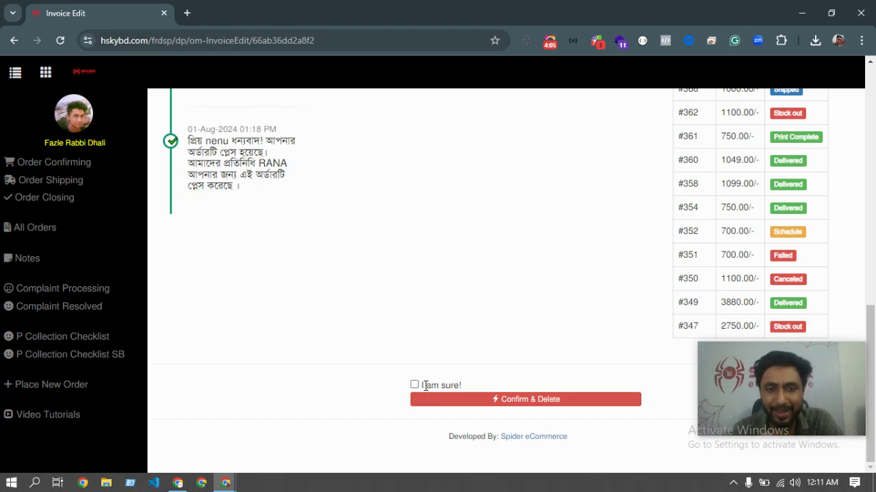
left_click_drag(422, 385, 513, 385)
left_click(513, 385)
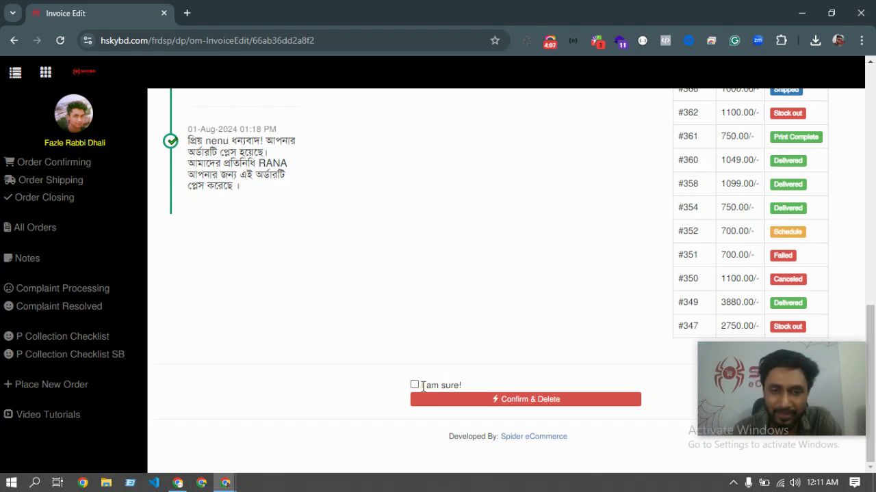
left_click_drag(422, 387, 473, 386)
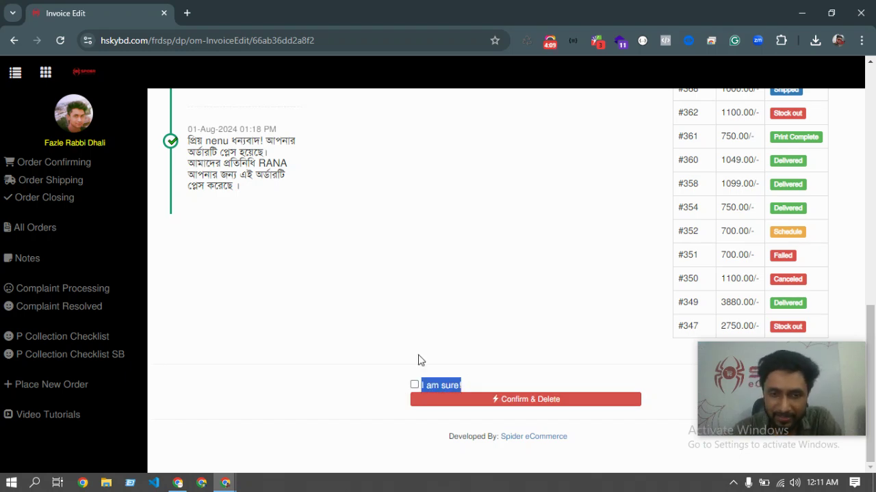
scroll(410, 335, "up", 8)
scroll(400, 296, "up", 2)
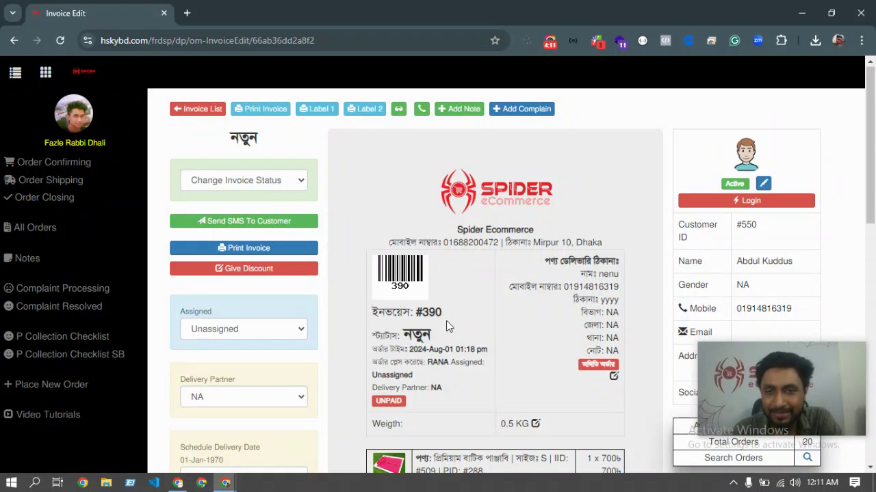
Step: Highlight the "I am sure!" confirmation text above Confirm & Delete at the end of the opened invoice
scroll(447, 319, "down", 10)
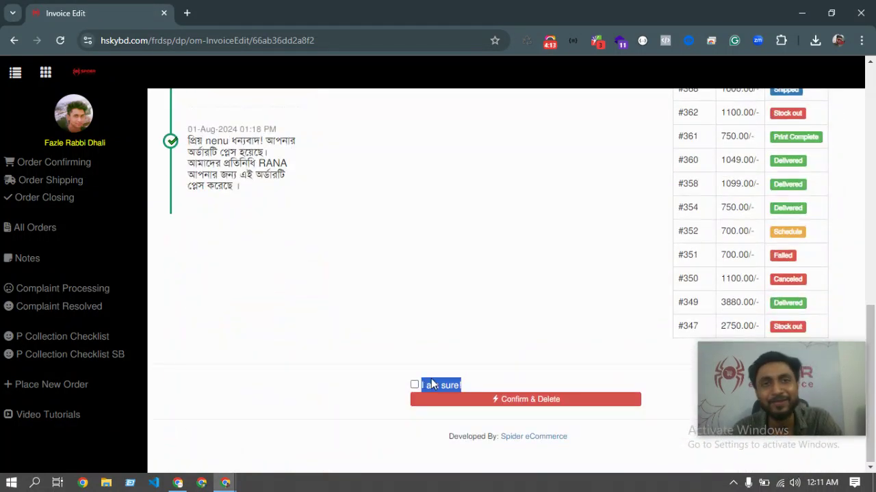
left_click(461, 382)
left_click_drag(450, 383, 423, 384)
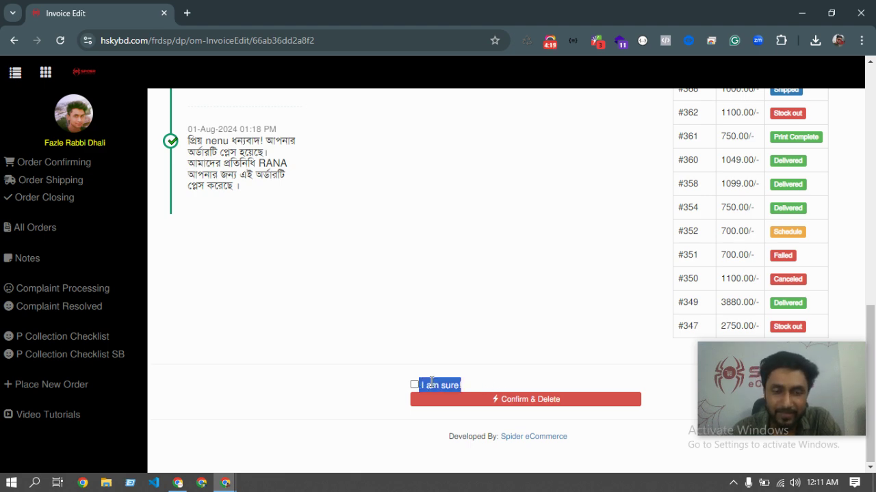
Step: Review the status options available for the opened new invoice and close the list without choosing one
scroll(475, 305, "up", 15)
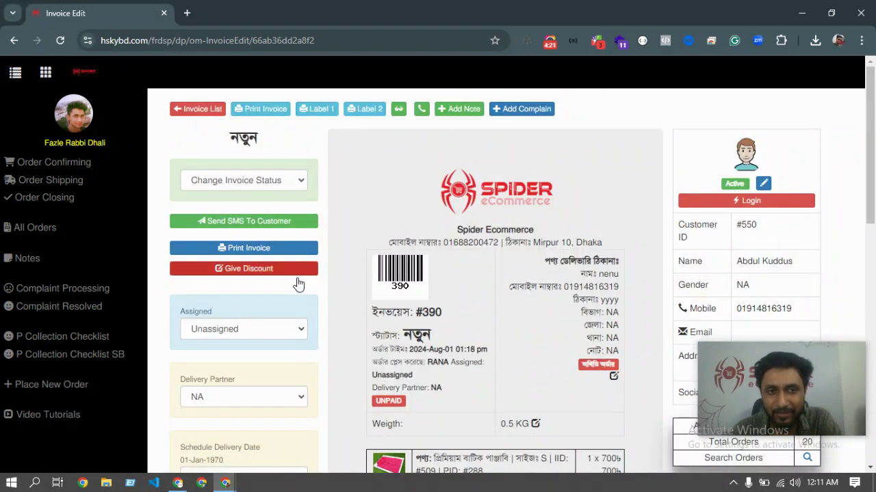
scroll(465, 325, "down", 5)
scroll(445, 328, "up", 5)
left_click(294, 179)
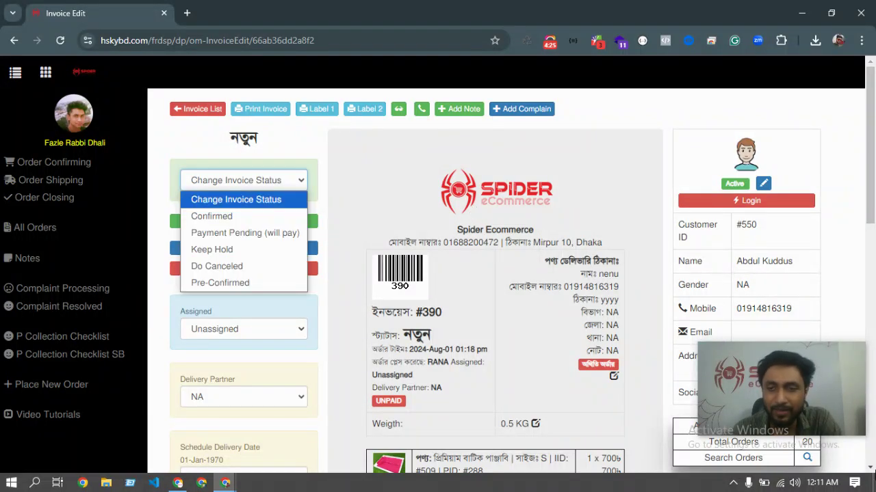
left_click(306, 141)
Step: Return to the Order Confirming list and look over the remaining new orders
left_click(65, 166)
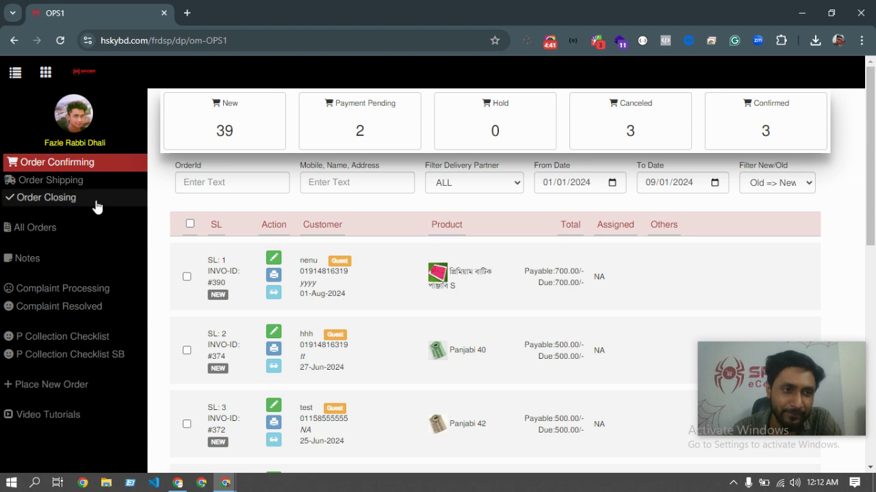
scroll(41, 226, "down", 4)
scroll(439, 314, "up", 4)
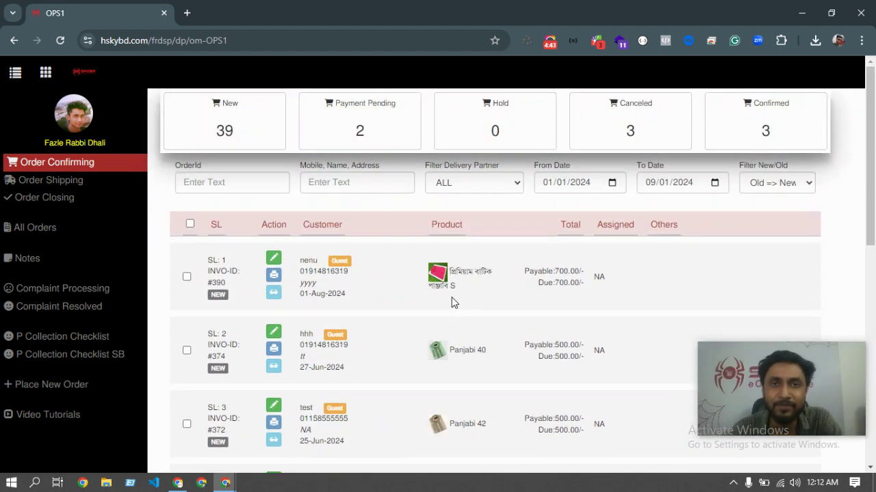
scroll(304, 286, "down", 2)
scroll(306, 282, "up", 2)
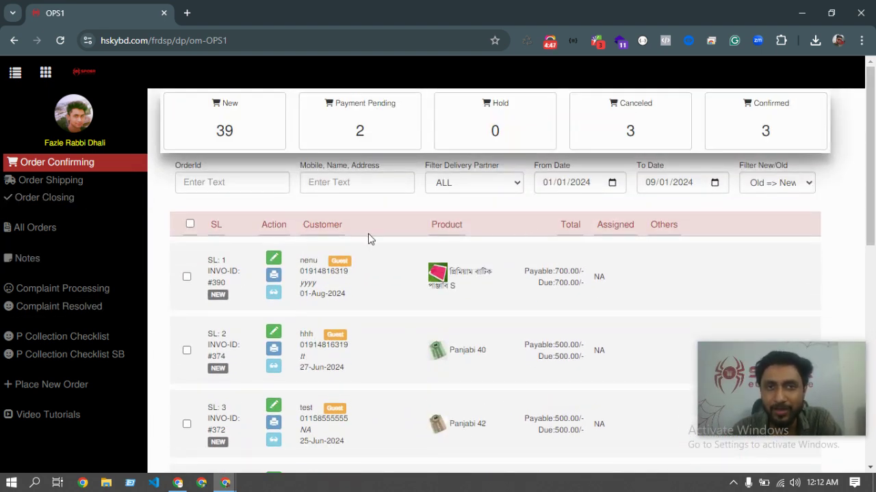